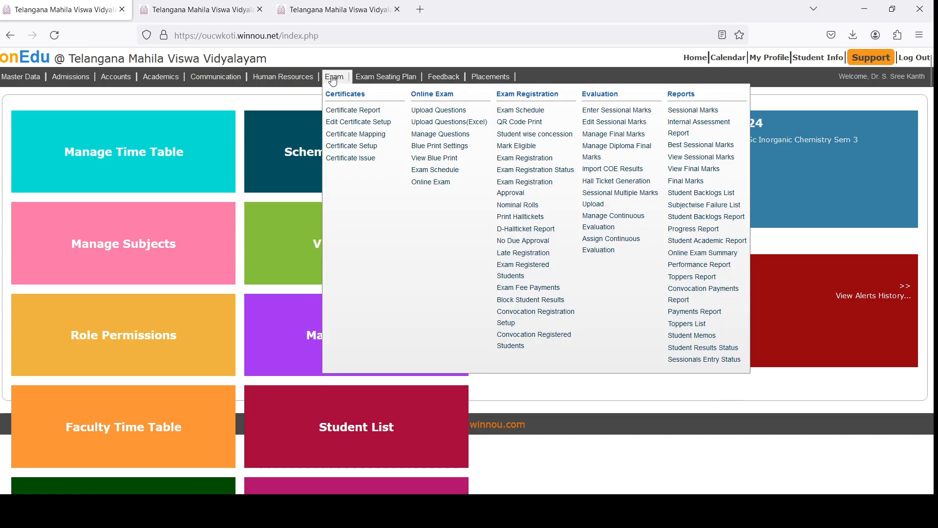
- Open the sessional marks entry form and choose section MSc Inorganic Chemistry Sem 3 with subject Analytical Techniques-I
mouse_move(337, 77)
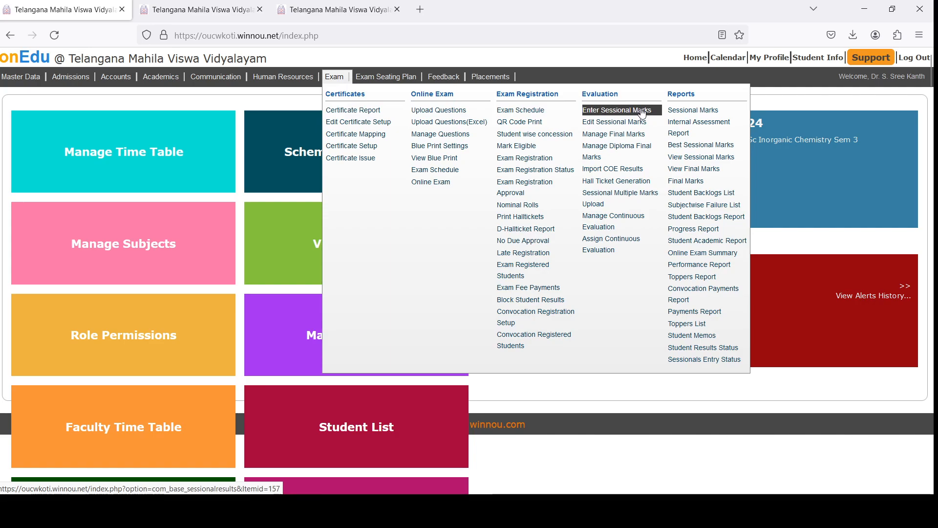
left_click(642, 111)
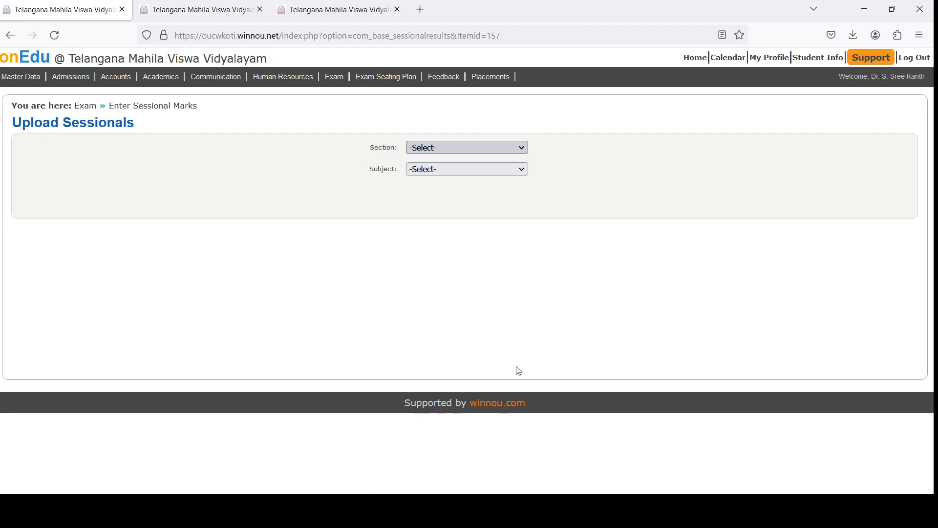
key("Down")
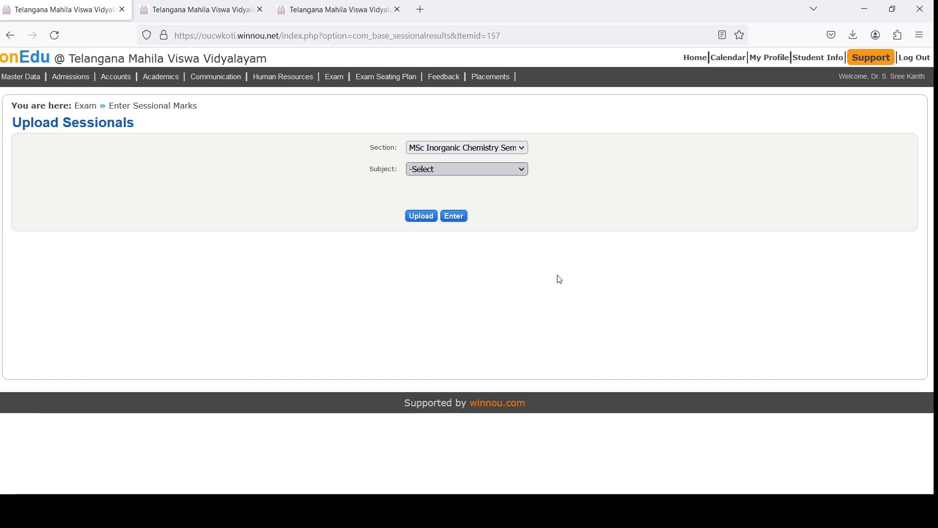
left_click(517, 198)
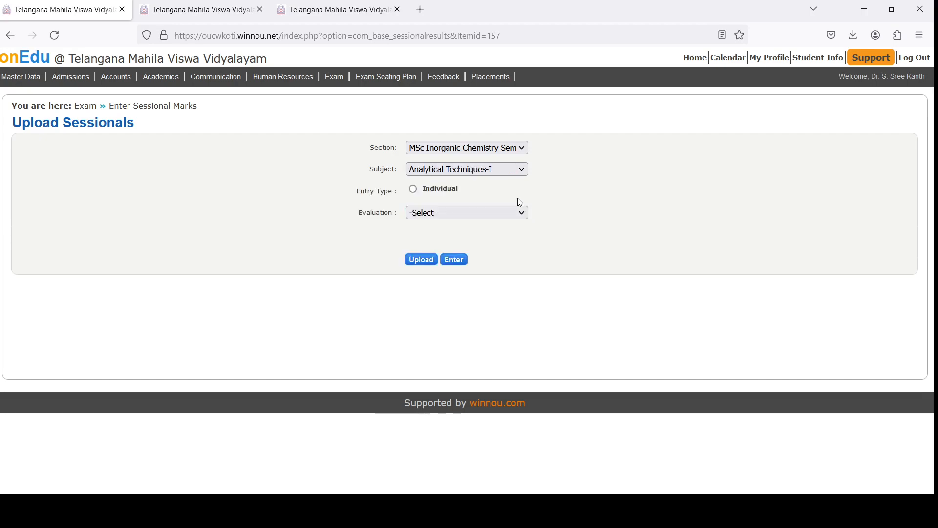
- Choose Individual entry, Internal examination 1 and Internal Exam with maximum marks 15, and open the marks entry sheet
left_click(414, 189)
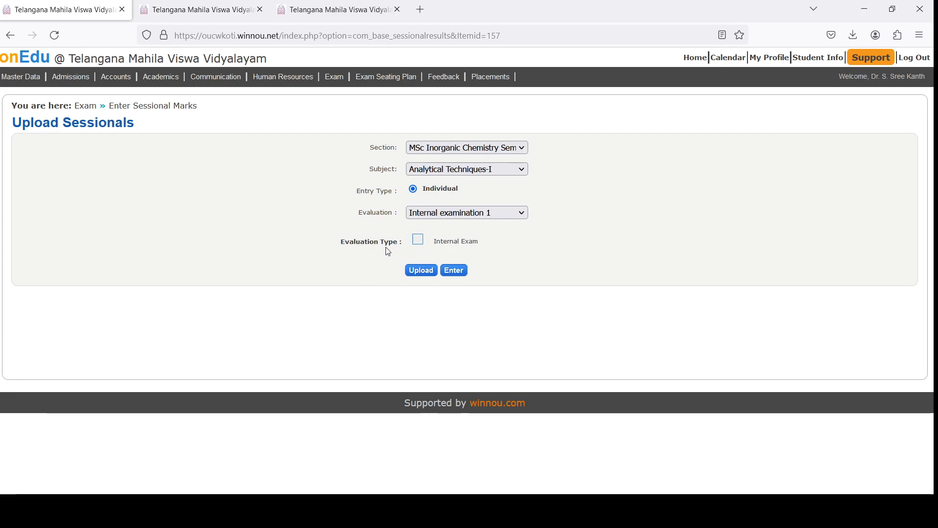
left_click(418, 242)
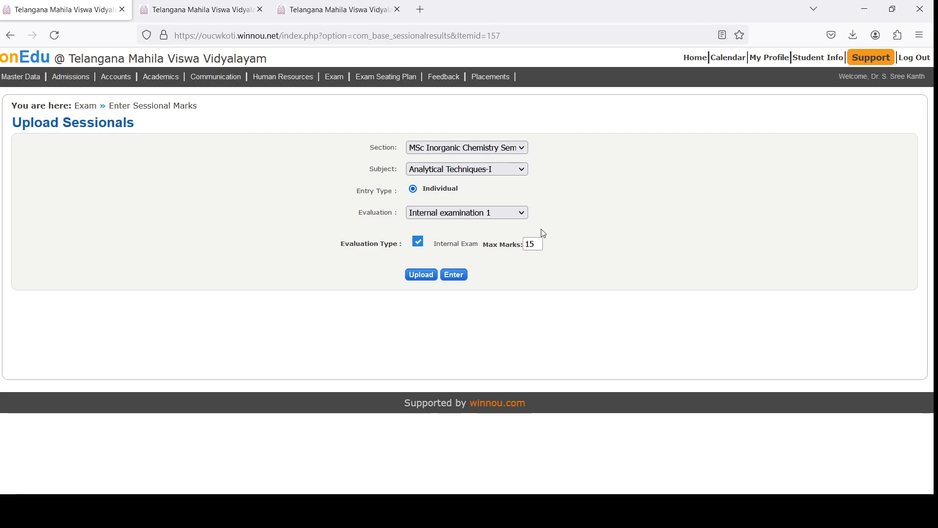
left_click(454, 275)
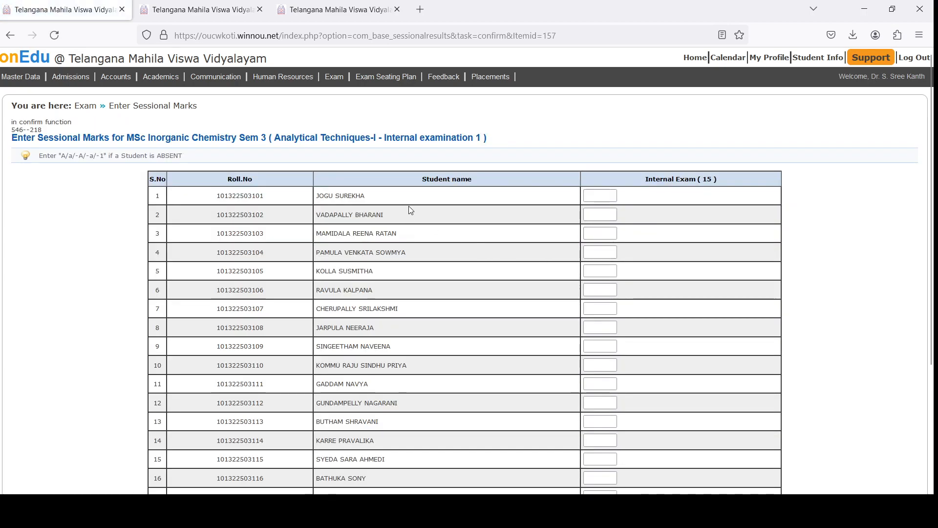
- Enter internal exam marks 6, 10, 10, 10 and 4 for the students in rows 1 to 5
scroll(432, 252, "down", 4)
scroll(482, 256, "up", 3)
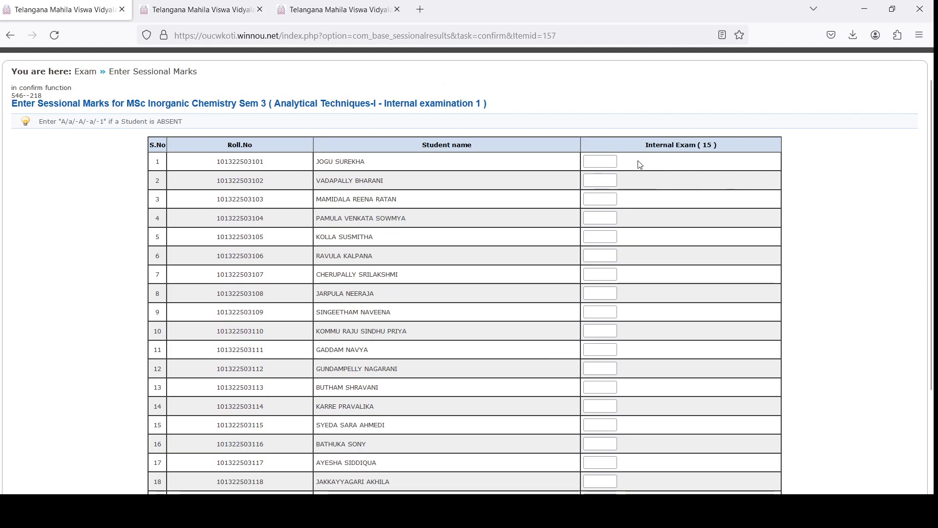
left_click(605, 163)
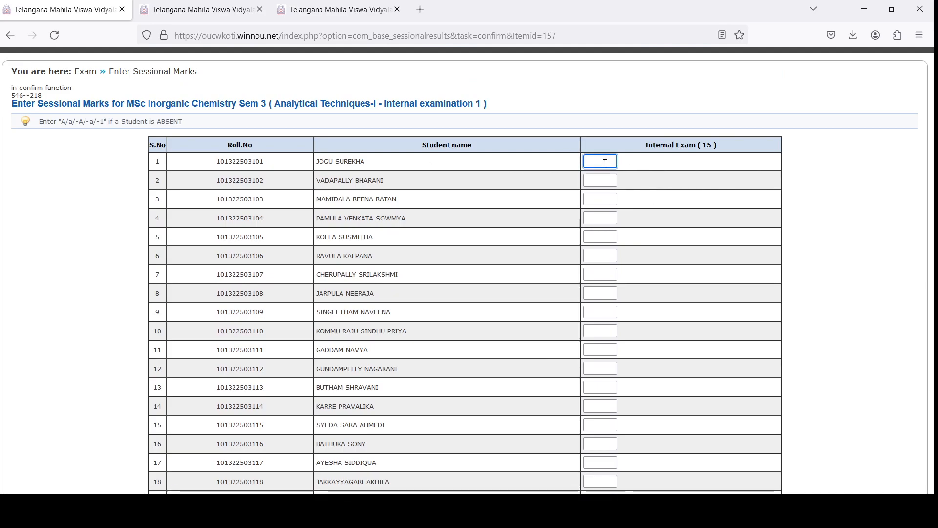
type("6")
key("Tab")
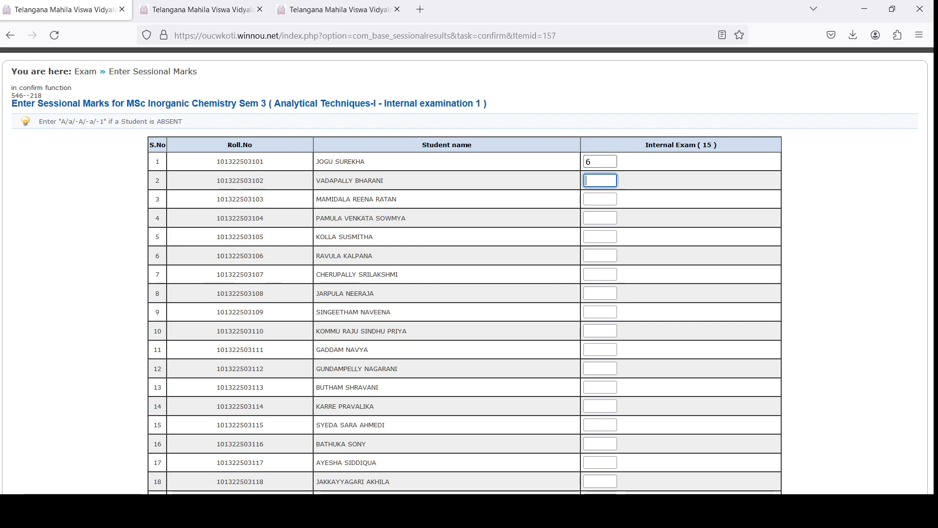
type("10")
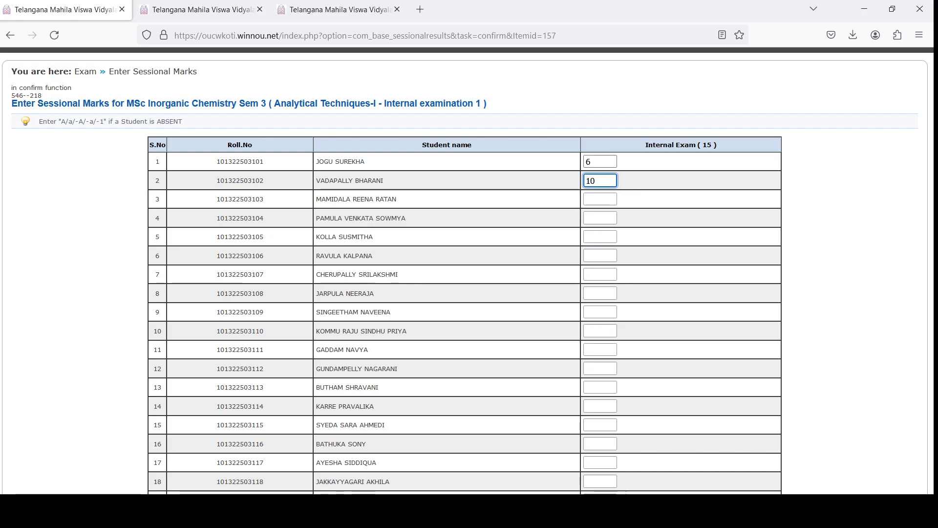
key("Tab")
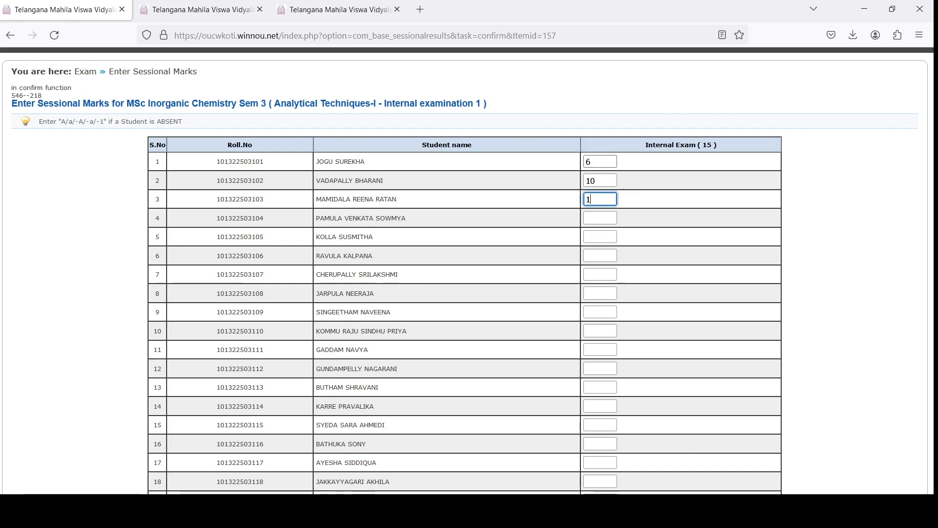
type("10")
key("Tab")
type("10")
key("Tab")
type("4")
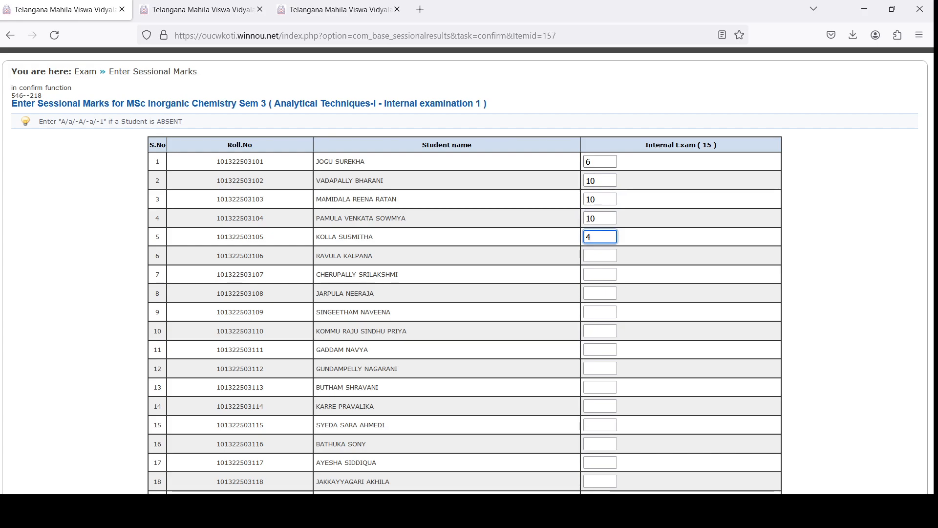
- Enter internal exam marks 9, 12, 3, 10, 13 and 4 for the students in rows 6 to 11
key("Tab")
type("9")
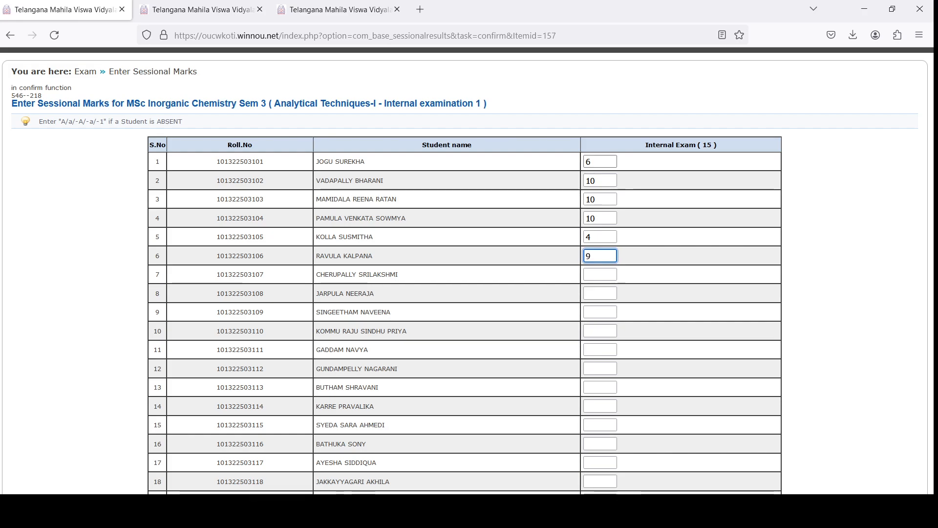
key("Tab")
type("12")
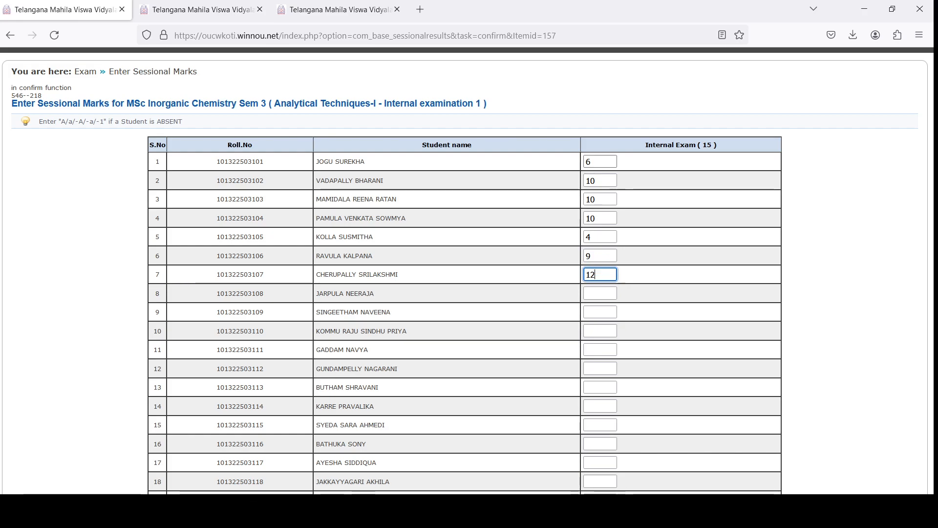
key("Tab")
type("3")
key("Tab")
key("Tab")
type("13")
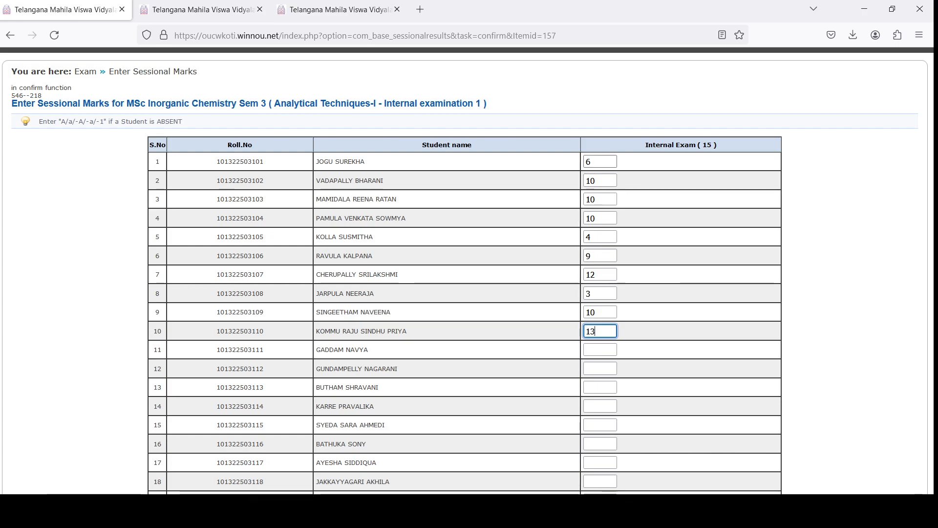
key("Tab")
key("Tab")
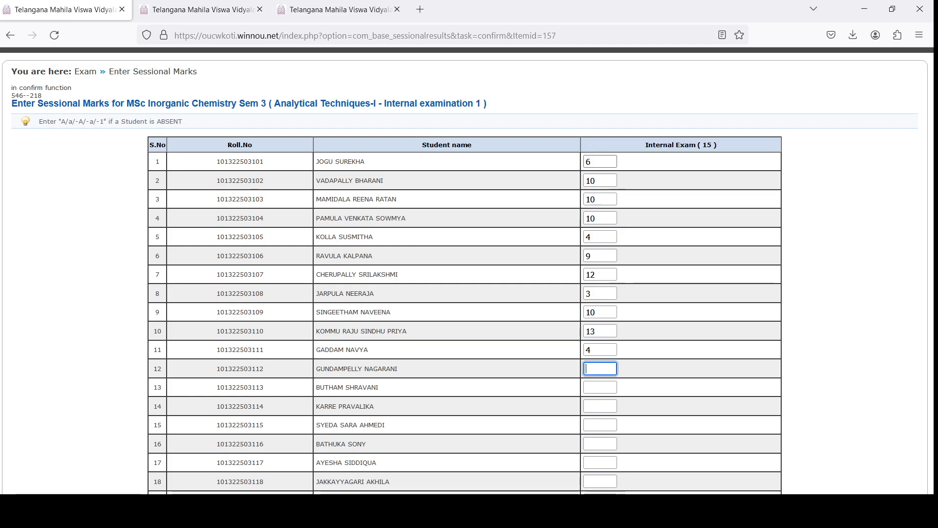
- Record the students in rows 12 and 13 as absent with the codes A and a
type("A")
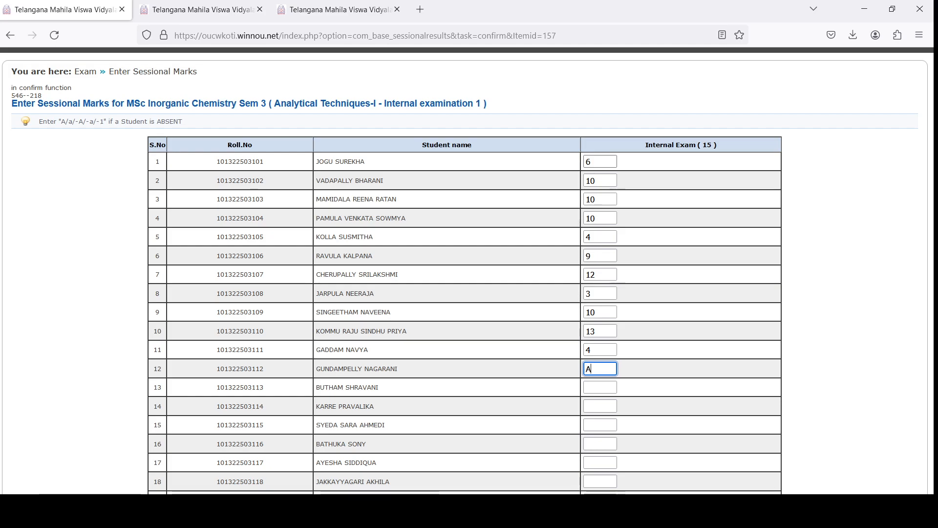
key("Tab")
type("a")
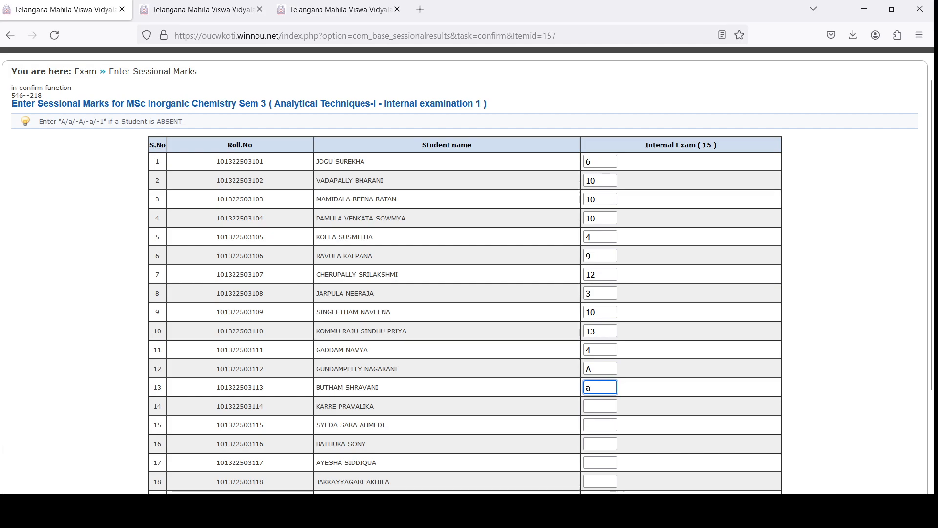
left_click(611, 407)
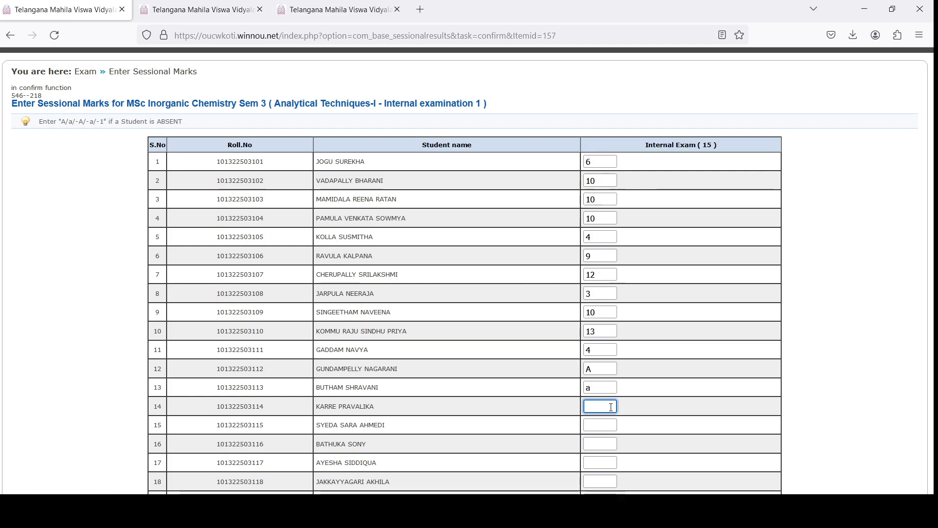
- Switch to the already filled marks sheet with Internal Exam (10), check its entries and save the data
scroll(612, 410, "down", 2)
left_click(327, 11)
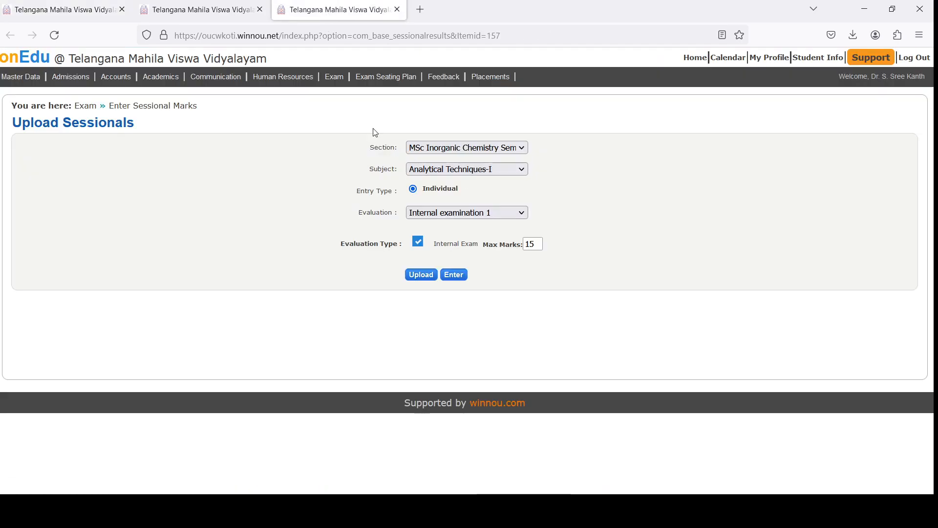
left_click(193, 11)
scroll(660, 250, "down", 2)
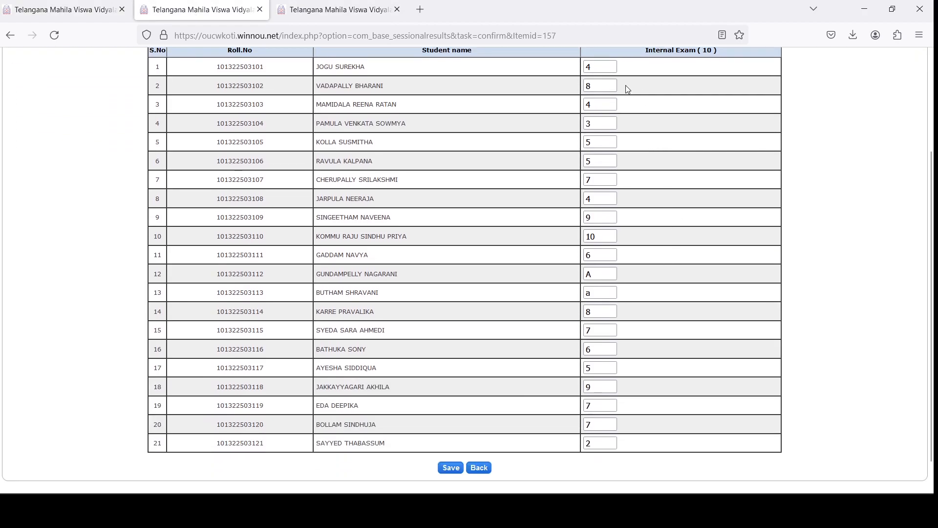
scroll(631, 360, "down", 2)
scroll(675, 369, "up", 3)
scroll(655, 327, "down", 2)
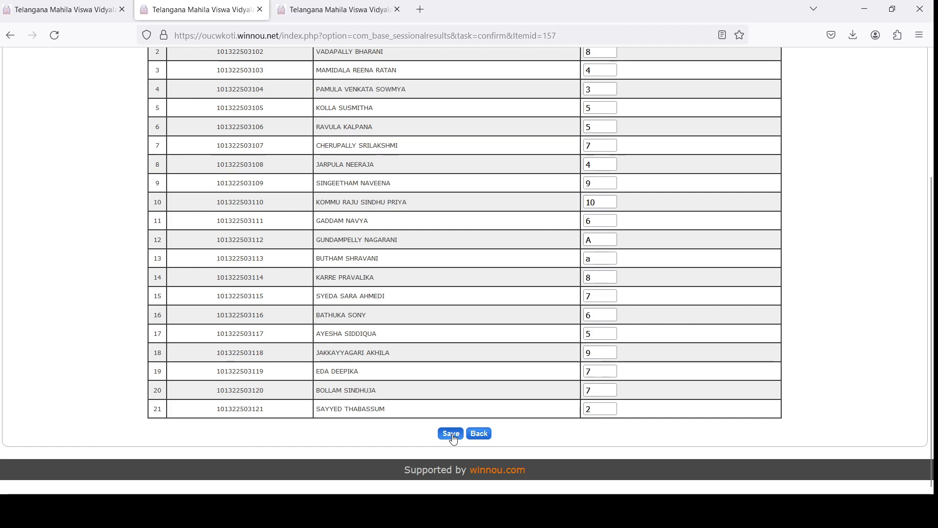
scroll(452, 435, "up", 3)
scroll(452, 437, "down", 3)
left_click(450, 435)
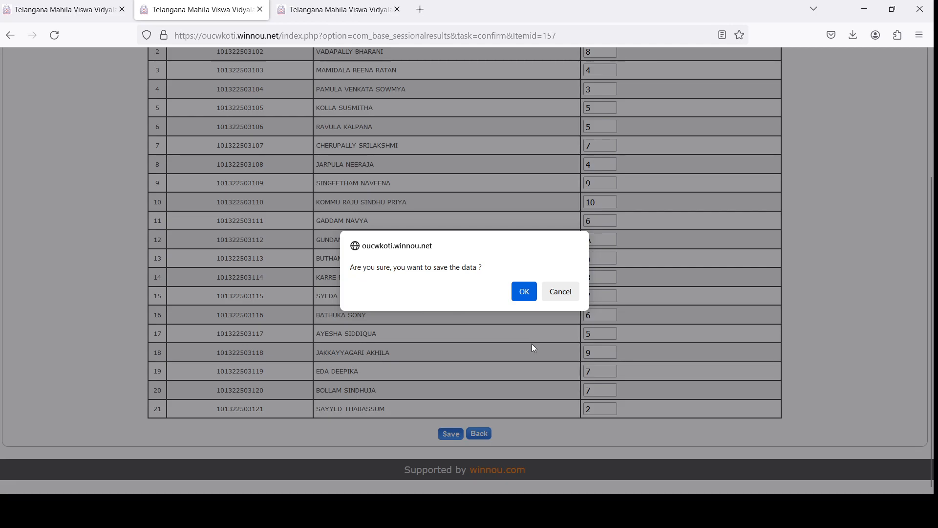
left_click(534, 299)
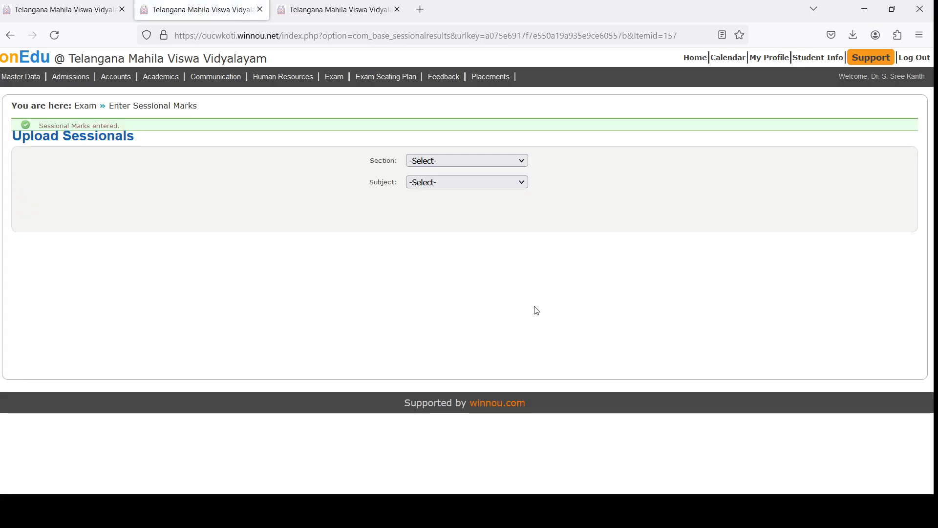
- Search the View Sessional Marks report for 2023 - 2024, MSc Inorganic Chemistry Sem 3, Internal examination 1, Actual Marks
mouse_move(332, 80)
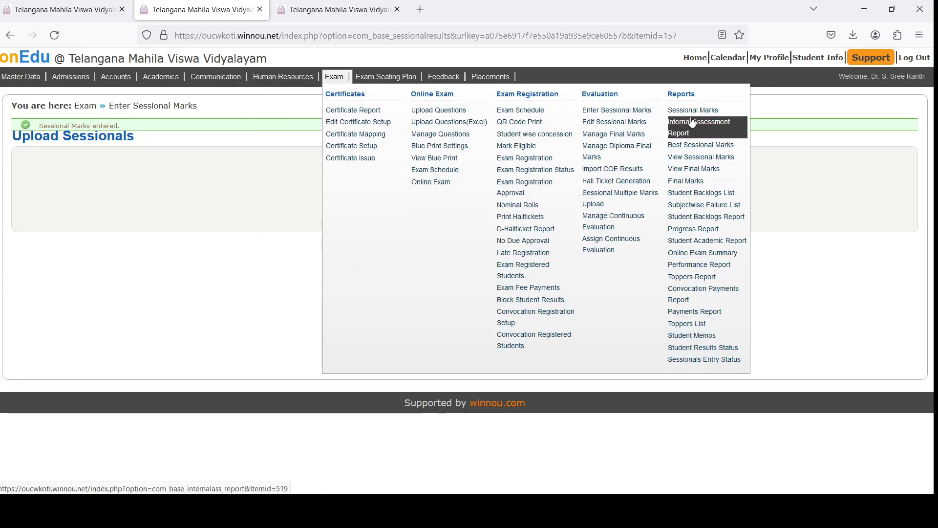
left_click(727, 158)
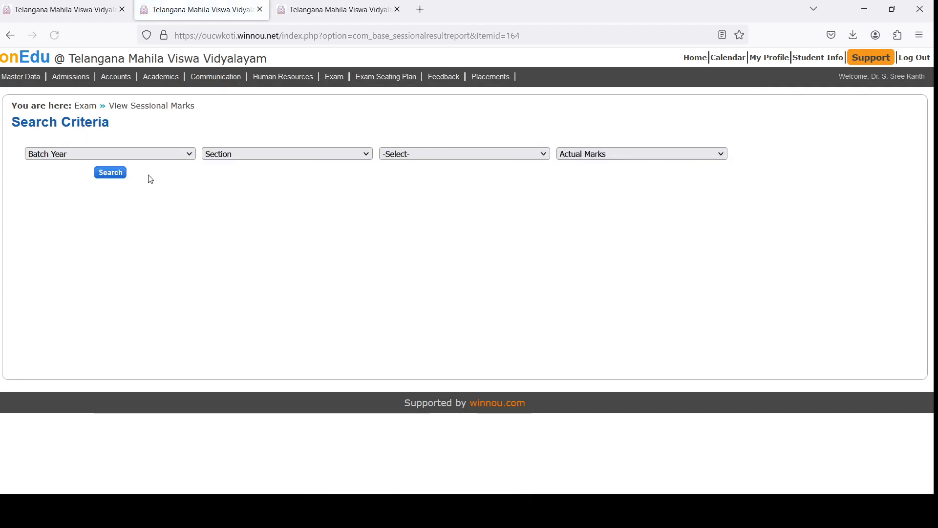
left_click(137, 184)
left_click(275, 154)
left_click(293, 191)
left_click(505, 155)
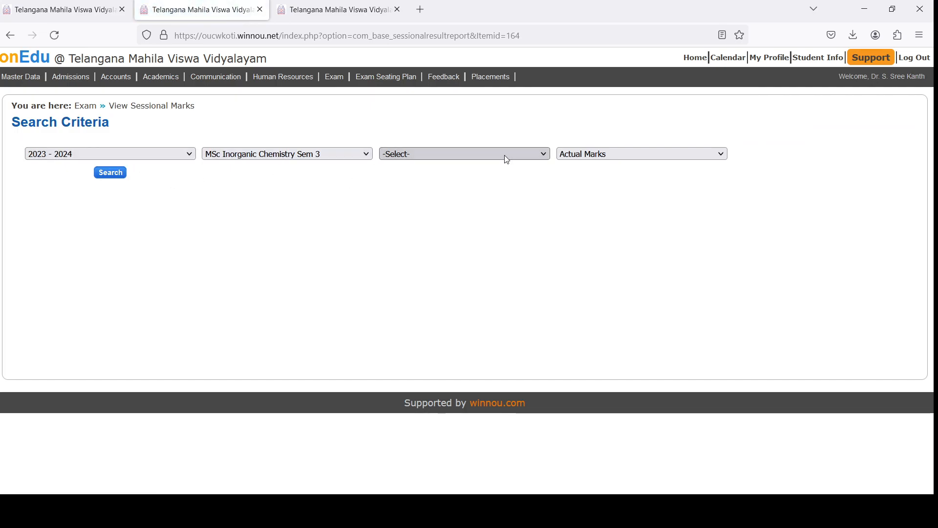
left_click(503, 191)
left_click(111, 173)
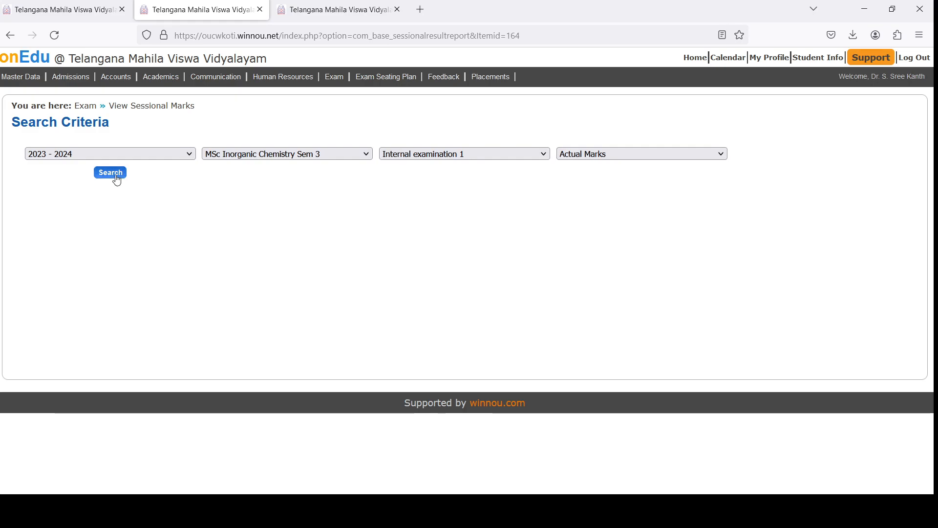
- Examine the sessional report's subject columns, internal exam marks, absentees, grand totals, percentages and ranks for all students
scroll(663, 280, "down", 7)
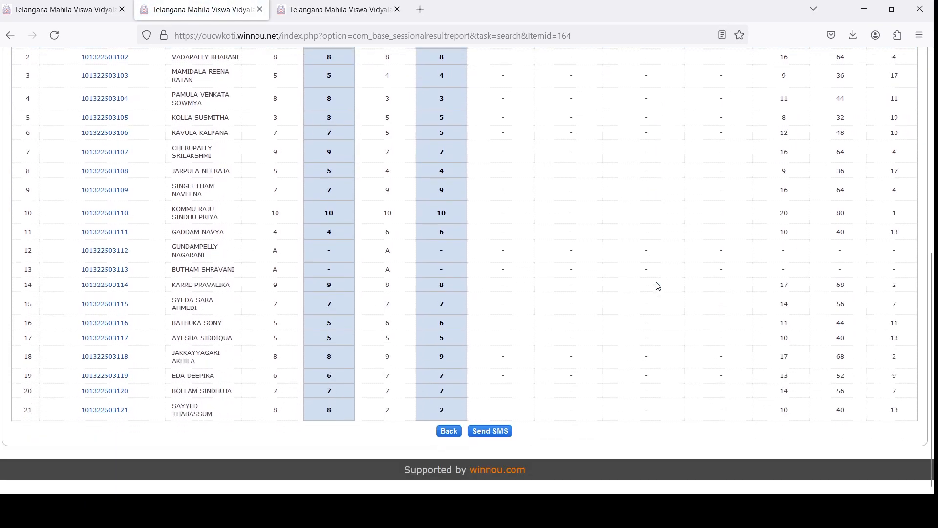
scroll(600, 287, "up", 4)
scroll(537, 274, "down", 1)
scroll(503, 263, "up", 3)
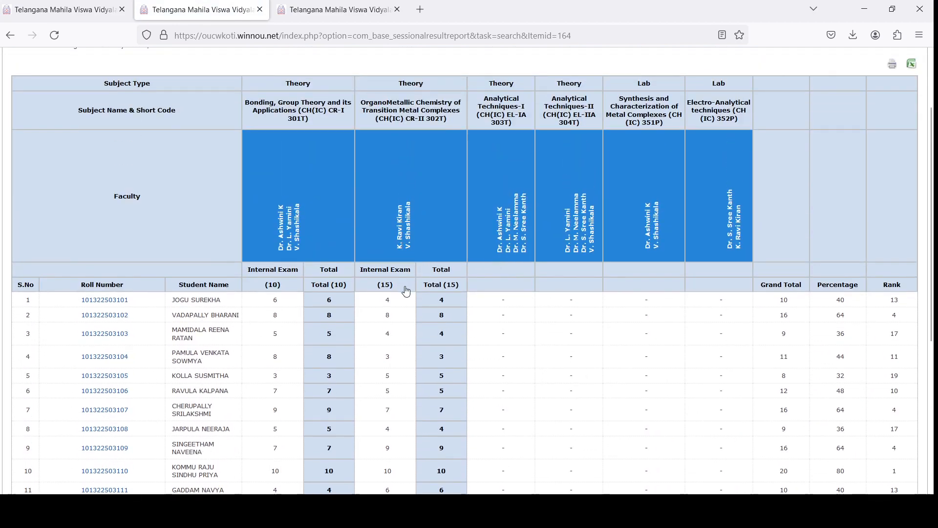
scroll(406, 291, "down", 3)
scroll(412, 220, "down", 3)
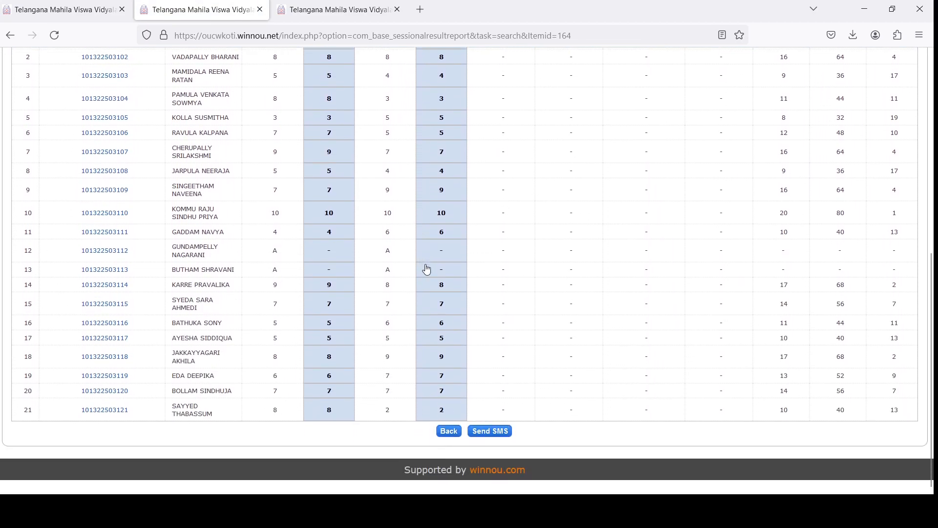
scroll(661, 335, "up", 8)
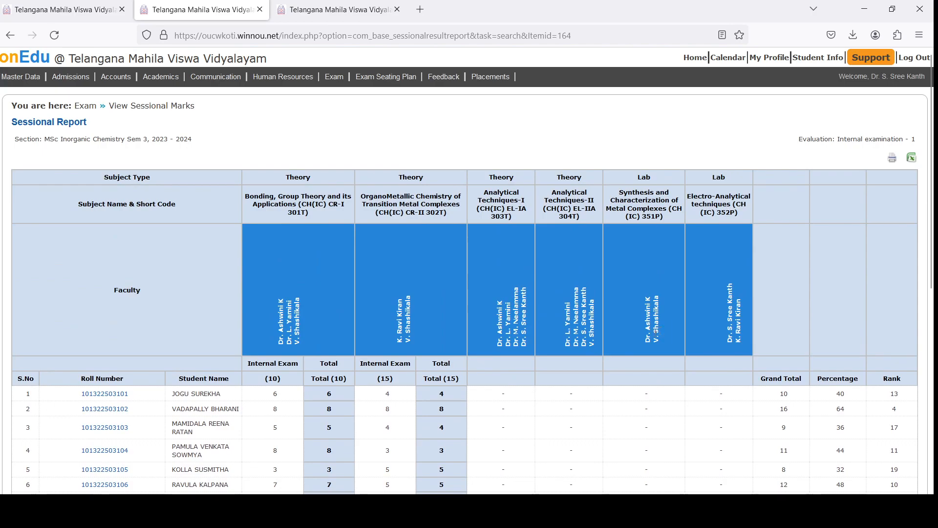
scroll(499, 203, "down", 6)
scroll(501, 205, "up", 6)
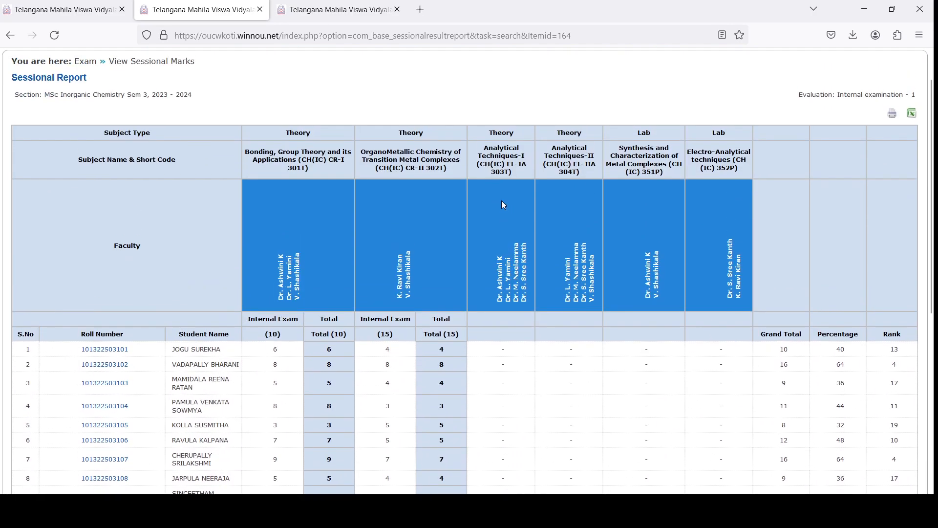